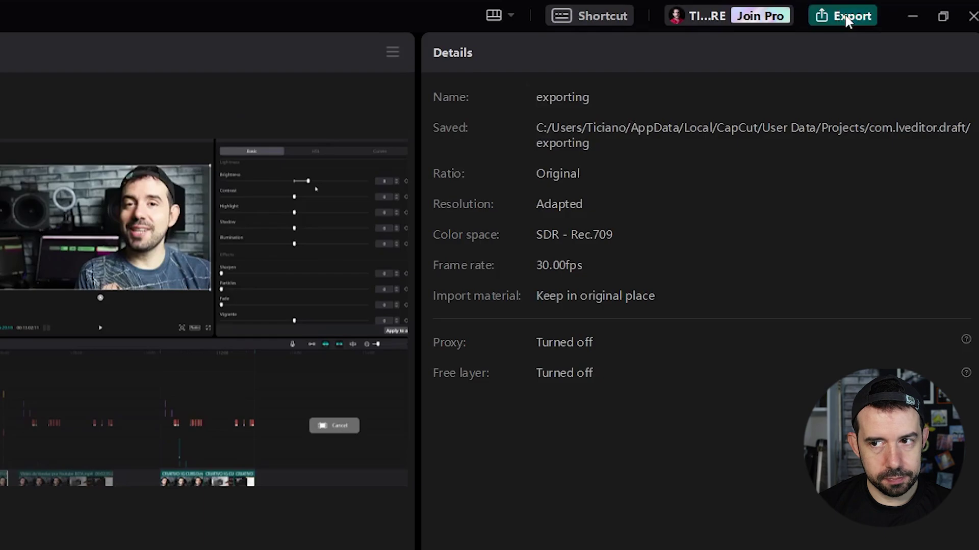
Step: Review the export settings (1080P, H.264, mp4, 30fps) and close them without exporting
{"action": "left_click", "coordinate": [846, 19]}
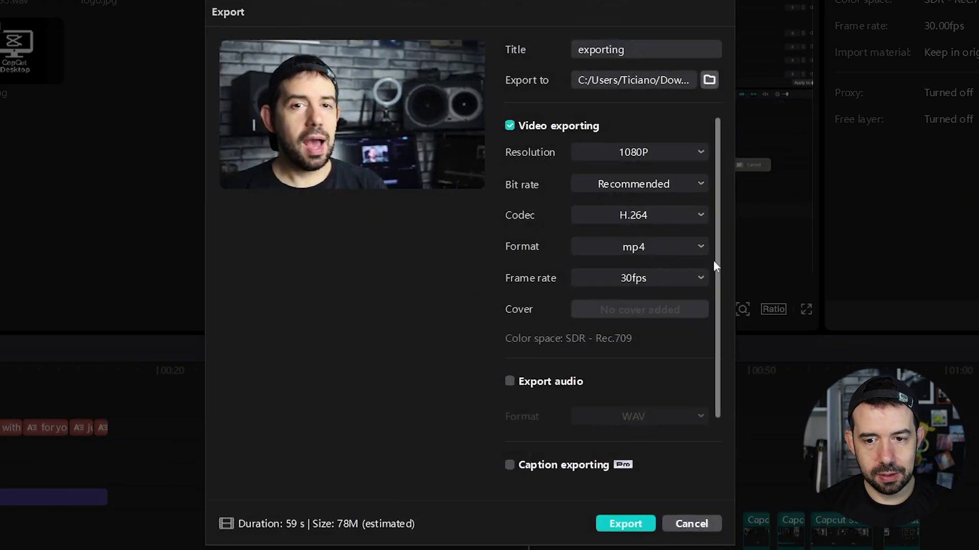
{"action": "left_click", "coordinate": [701, 528]}
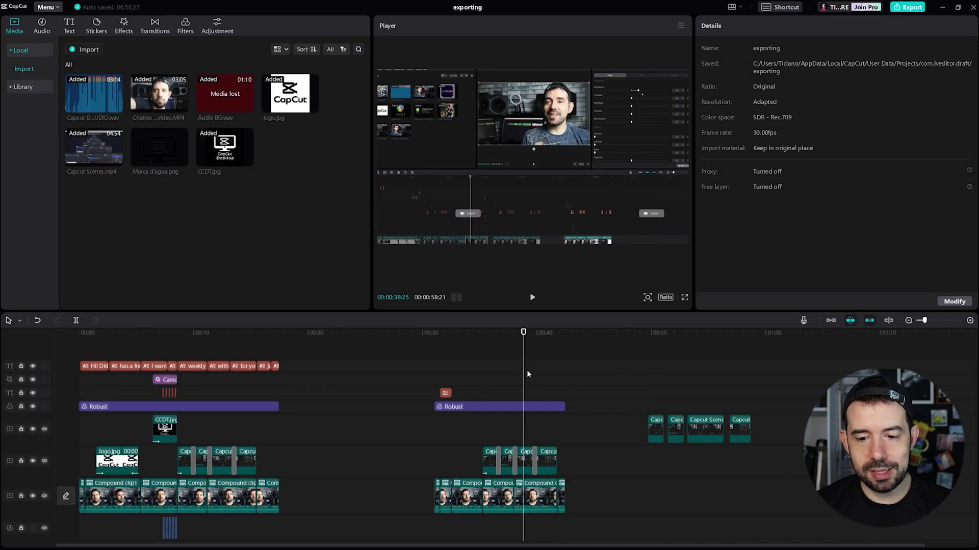
Step: Begin a timeline range selection and set its in point near 00:42:15
{"action": "key", "text": "Up"}
{"action": "key", "text": "Up"}
{"action": "key", "text": "Up"}
{"action": "key", "text": "Up"}
{"action": "key", "text": "Up"}
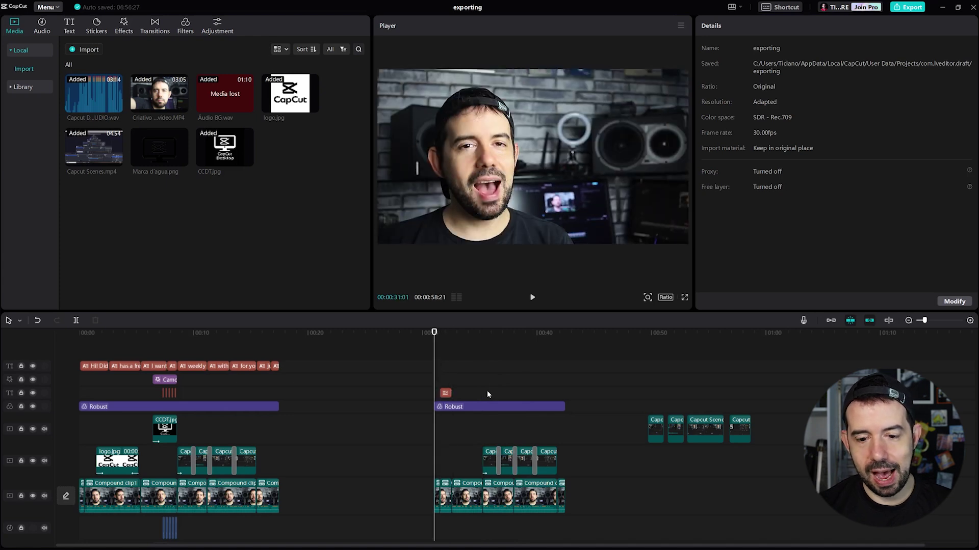
{"action": "key", "text": "i"}
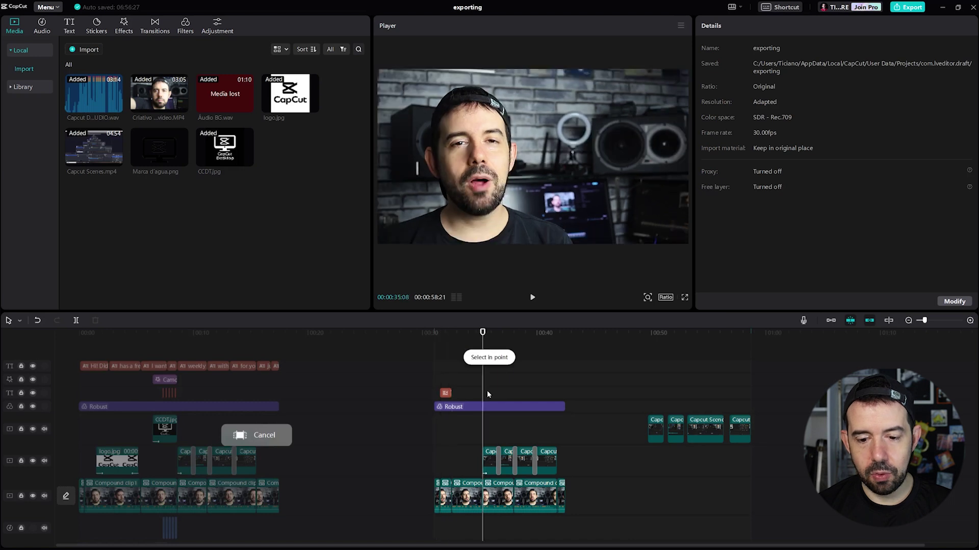
{"action": "key", "text": "Down"}
{"action": "key", "text": "Down"}
{"action": "key", "text": "Down"}
{"action": "key", "text": "Down"}
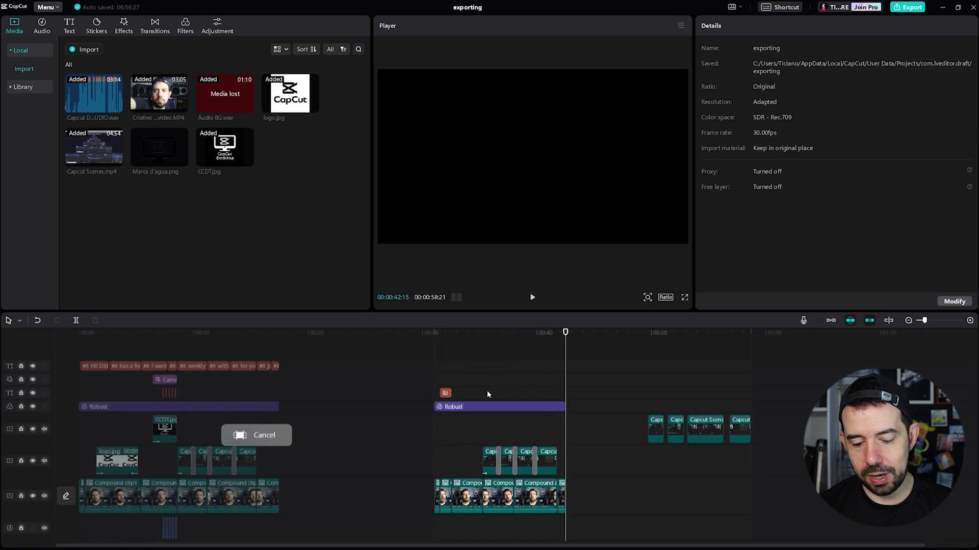
{"action": "left_click", "coordinate": [487, 393]}
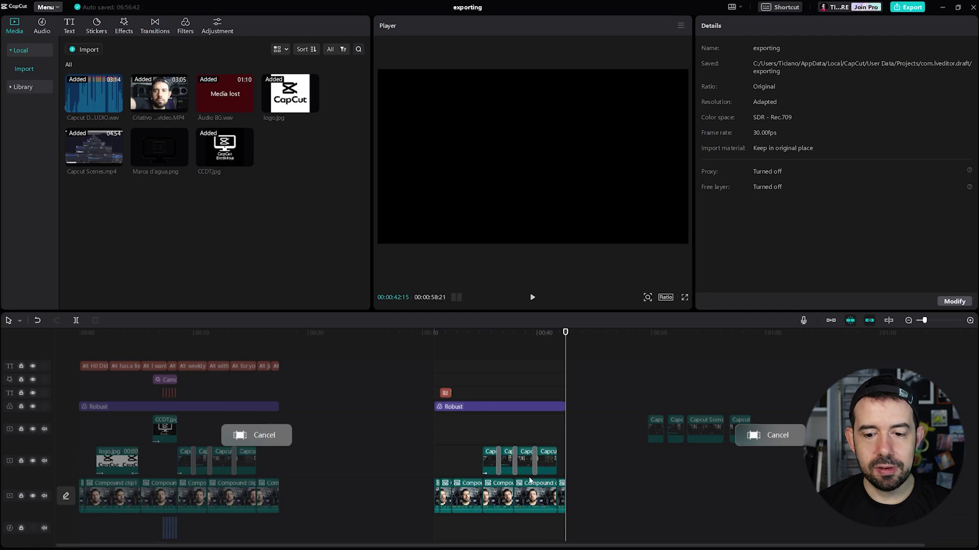
Step: Set the export range by clip to span the Robust filter, about 0:31 to 0:42:15
{"action": "right_click", "coordinate": [465, 369]}
{"action": "mouse_move", "coordinate": [484, 394]}
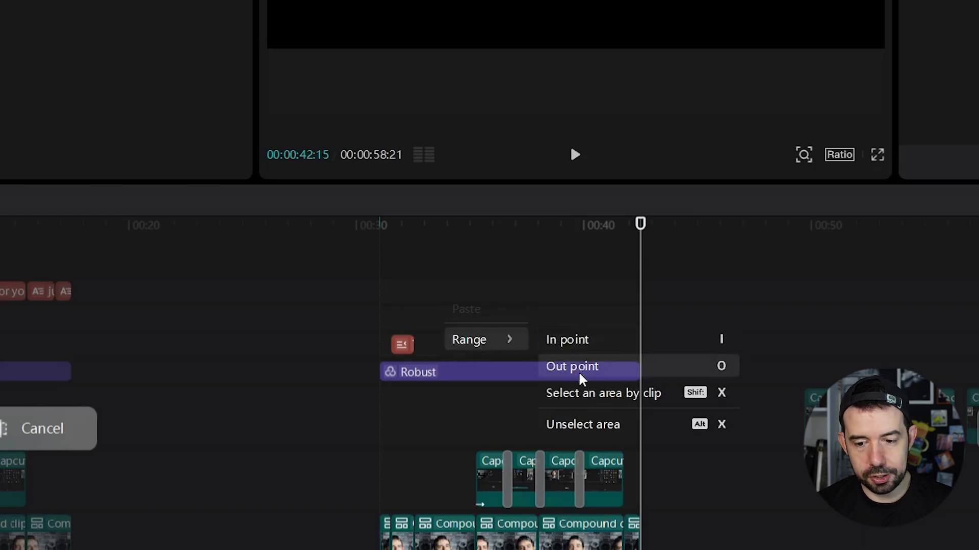
{"action": "left_click", "coordinate": [501, 410]}
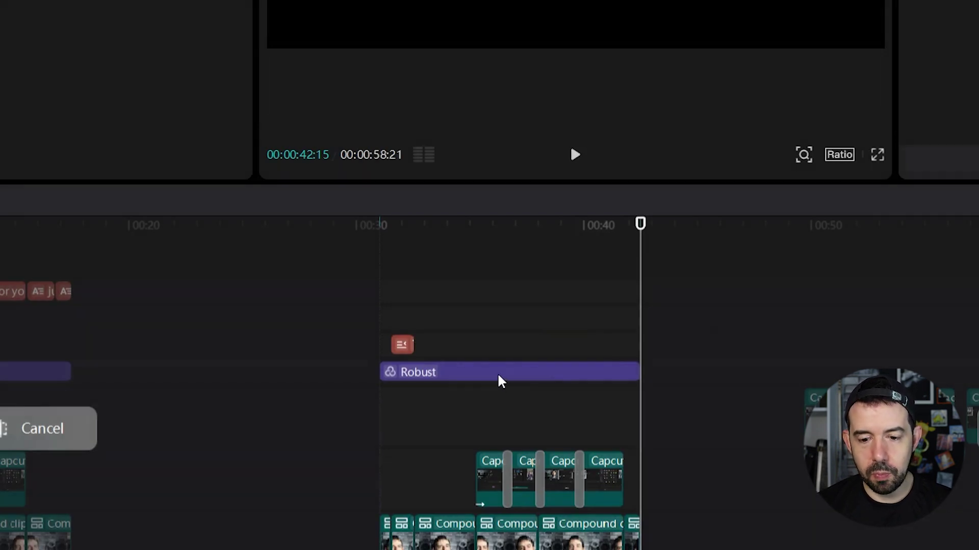
{"action": "left_click", "coordinate": [501, 381]}
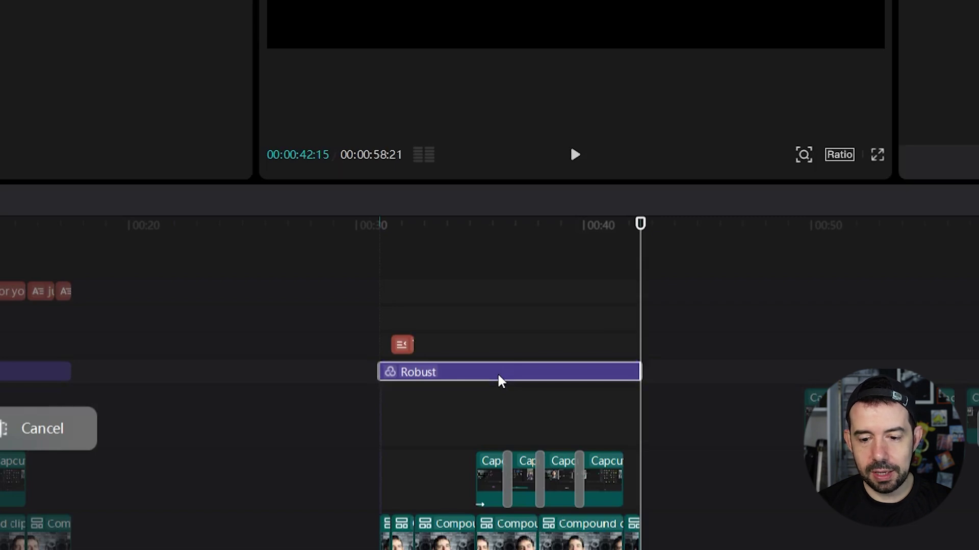
{"action": "right_click", "coordinate": [501, 381]}
{"action": "mouse_move", "coordinate": [613, 512]}
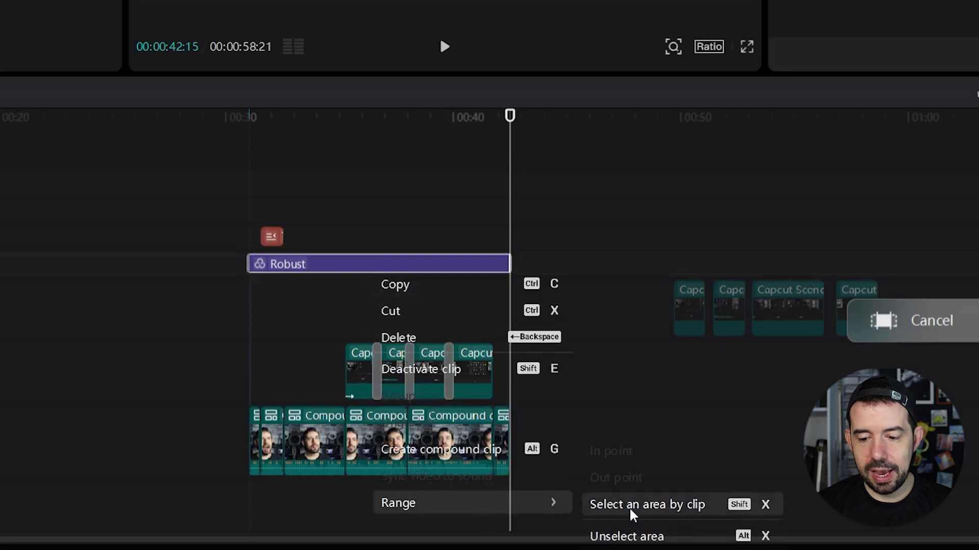
{"action": "left_click", "coordinate": [632, 512]}
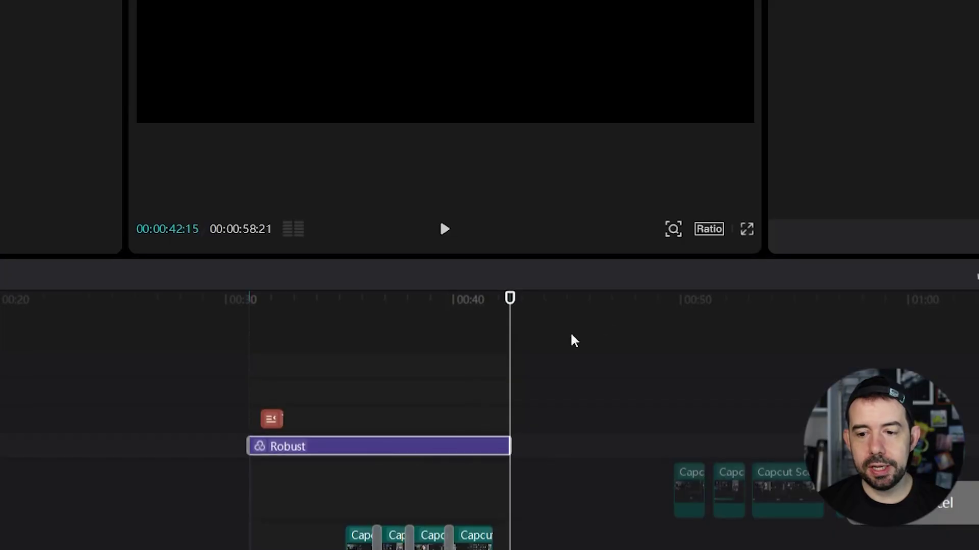
{"action": "left_click", "coordinate": [701, 234]}
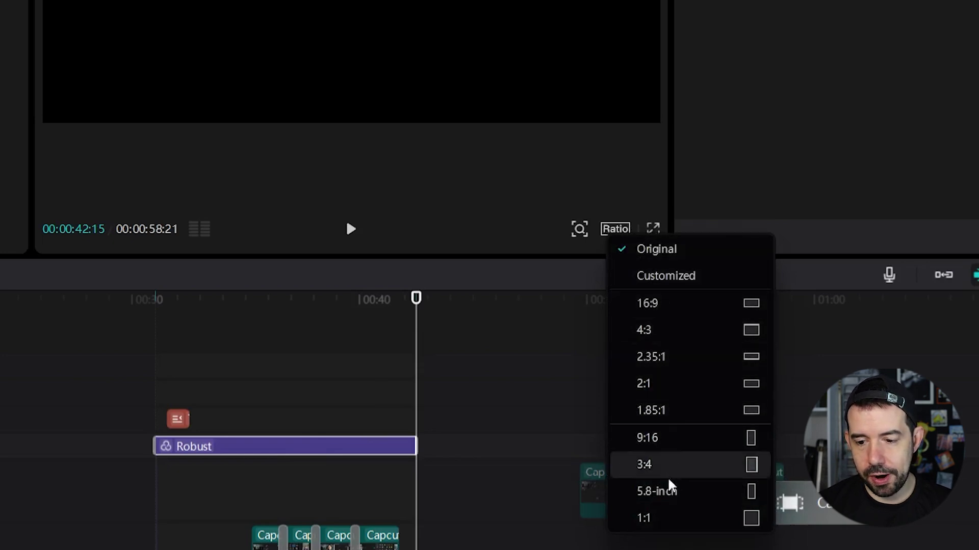
{"action": "left_click", "coordinate": [674, 528]}
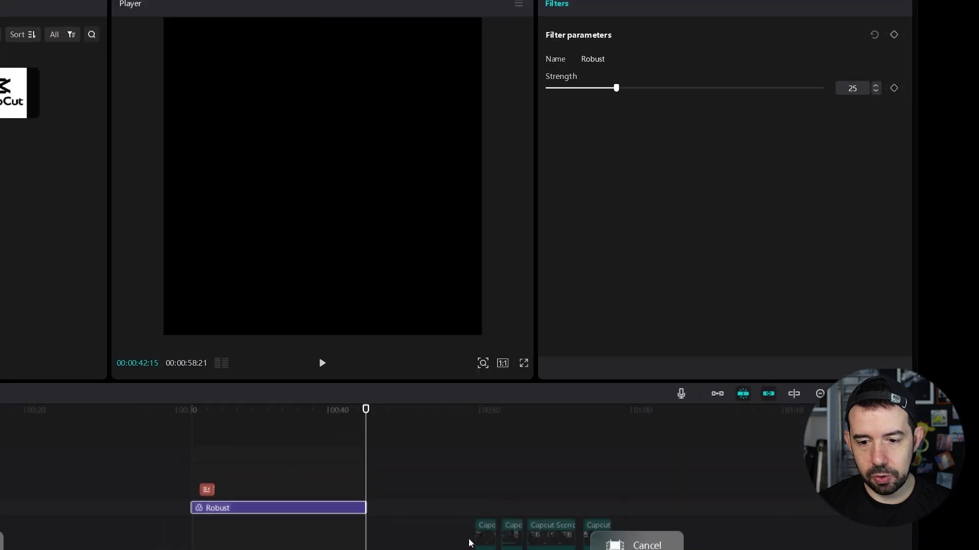
{"action": "left_click", "coordinate": [244, 300]}
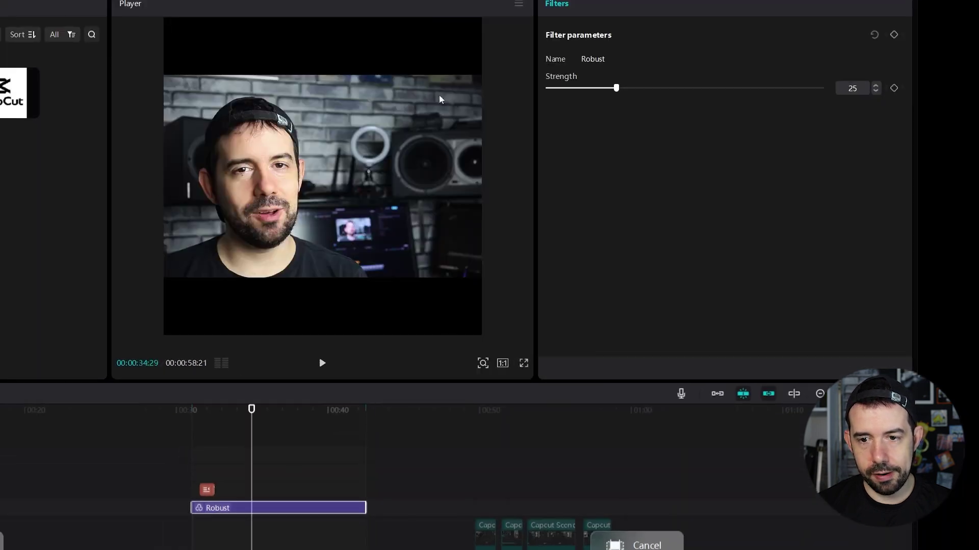
{"action": "left_click", "coordinate": [502, 364]}
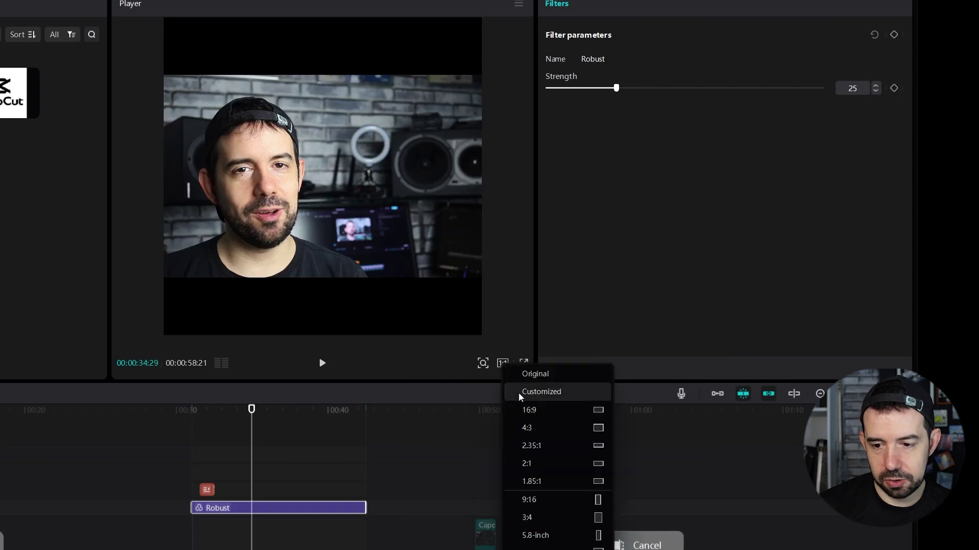
{"action": "left_click", "coordinate": [534, 383]}
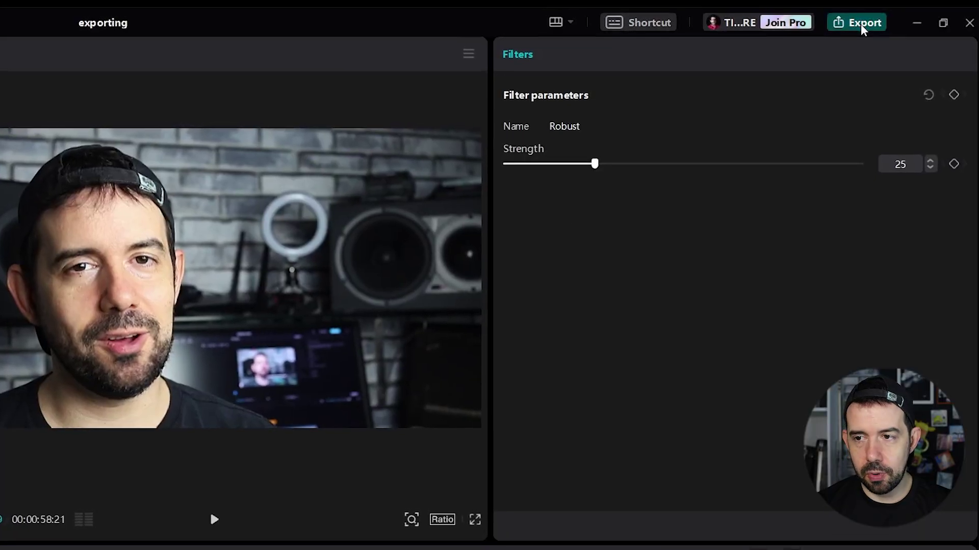
Step: Open the export dialog, retitle the export 'Cool frames' and save it to Downloads
{"action": "left_click", "coordinate": [861, 24]}
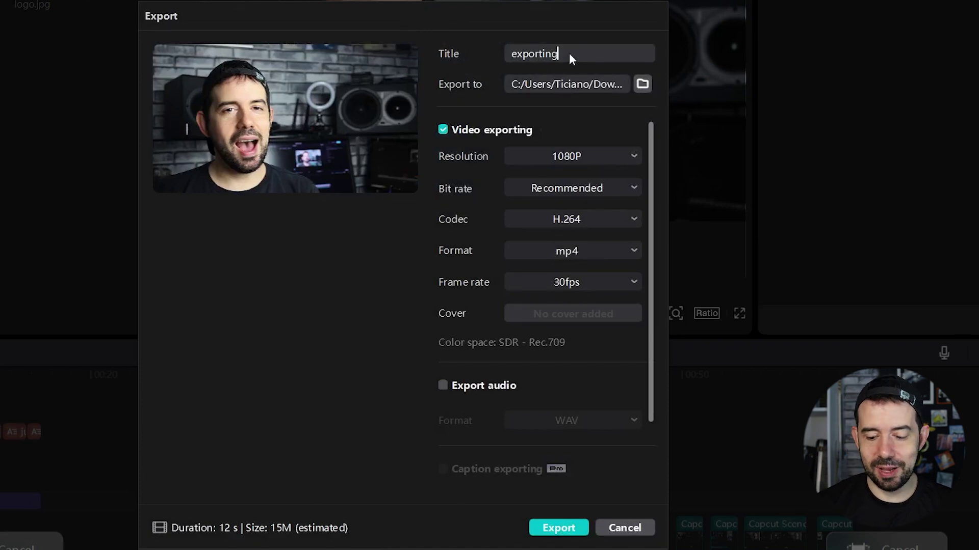
{"action": "key", "text": "BackSpace"}
{"action": "key", "text": "BackSpace"}
{"action": "key", "text": "BackSpace"}
{"action": "key", "text": "BackSpace"}
{"action": "key", "text": "BackSpace"}
{"action": "key", "text": "BackSpace"}
{"action": "key", "text": "BackSpace"}
{"action": "key", "text": "BackSpace"}
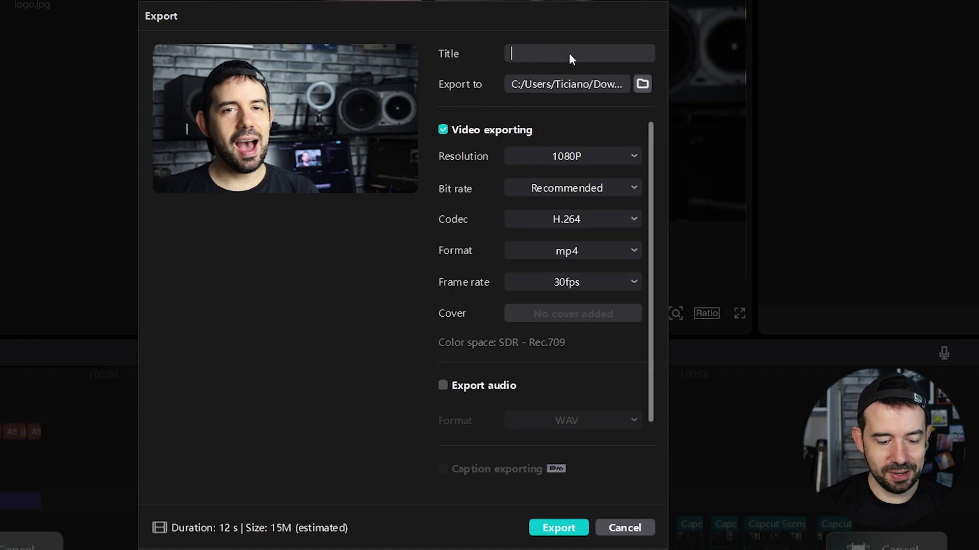
{"action": "type", "text": "Cool frames"}
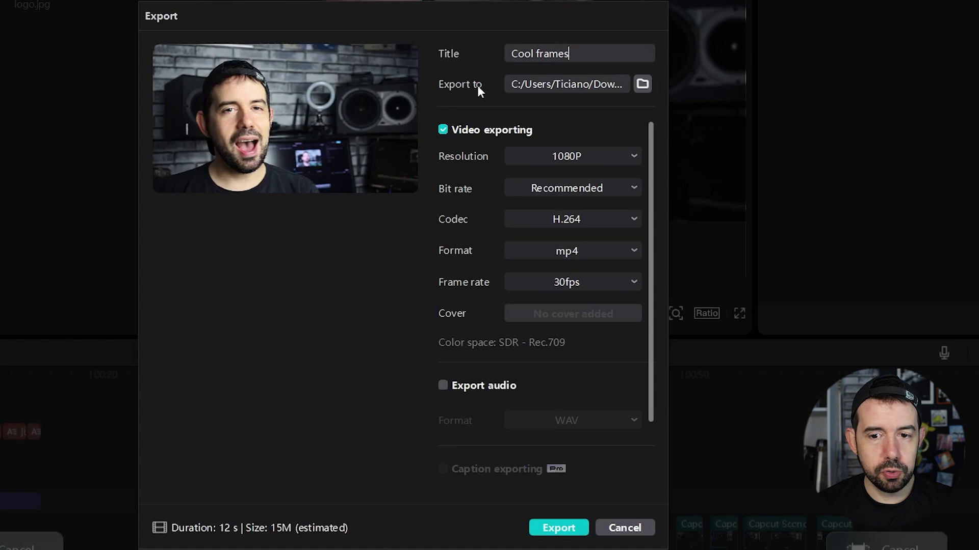
{"action": "left_click", "coordinate": [642, 85]}
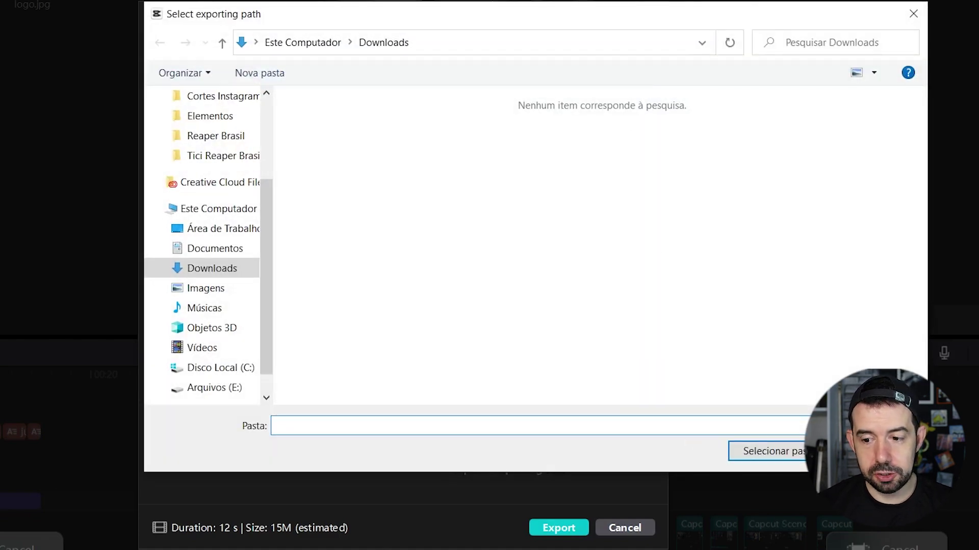
{"action": "key", "text": "Return"}
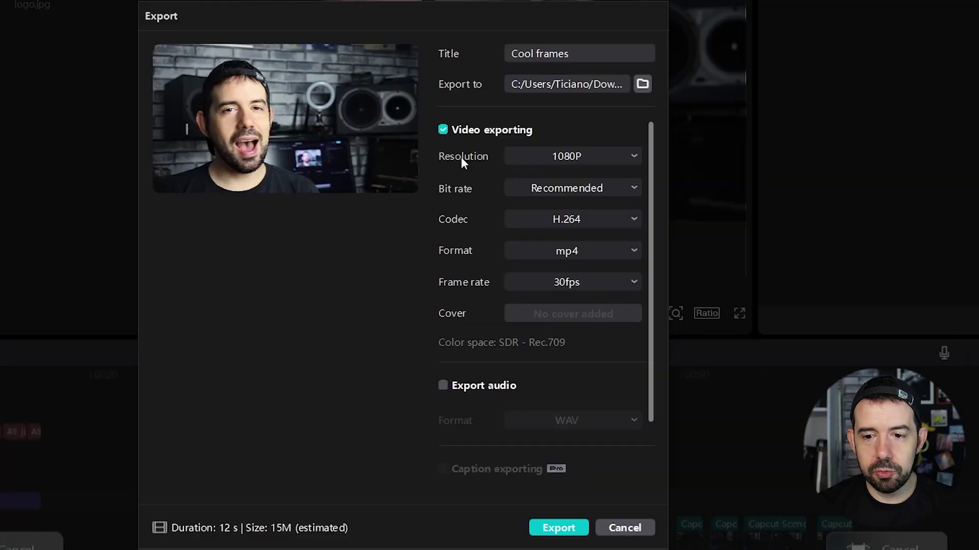
Step: Check the resolution list and keep the export resolution at 1080P
{"action": "left_click", "coordinate": [633, 161]}
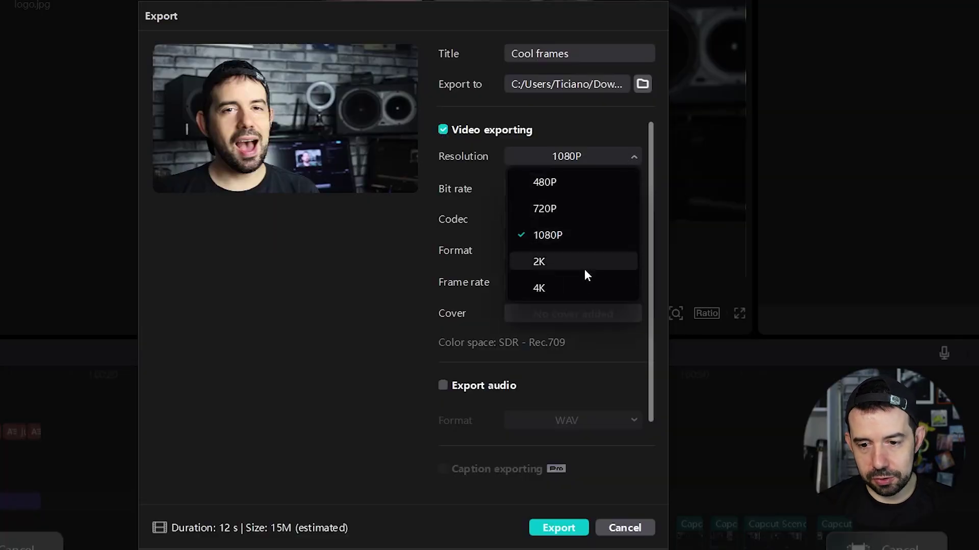
{"action": "left_click", "coordinate": [593, 160]}
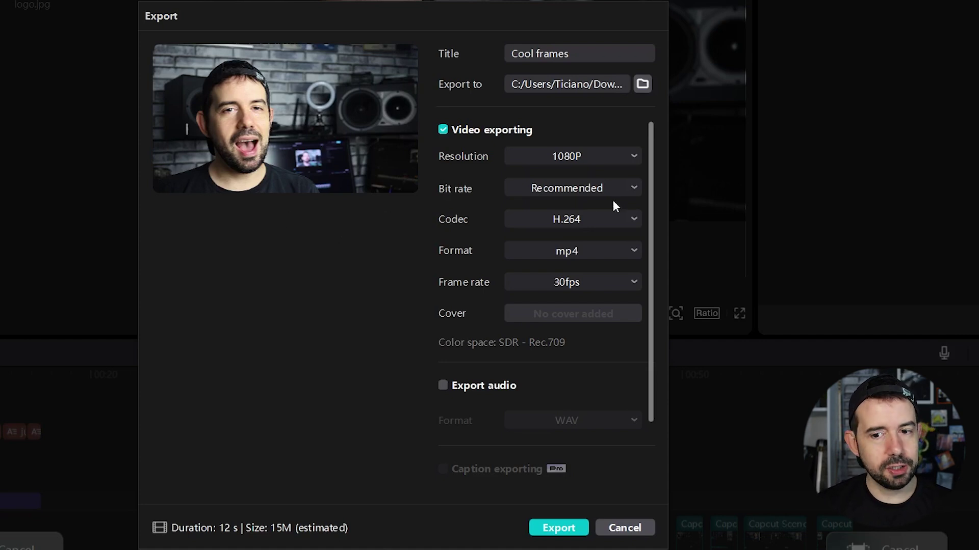
{"action": "left_click", "coordinate": [634, 160]}
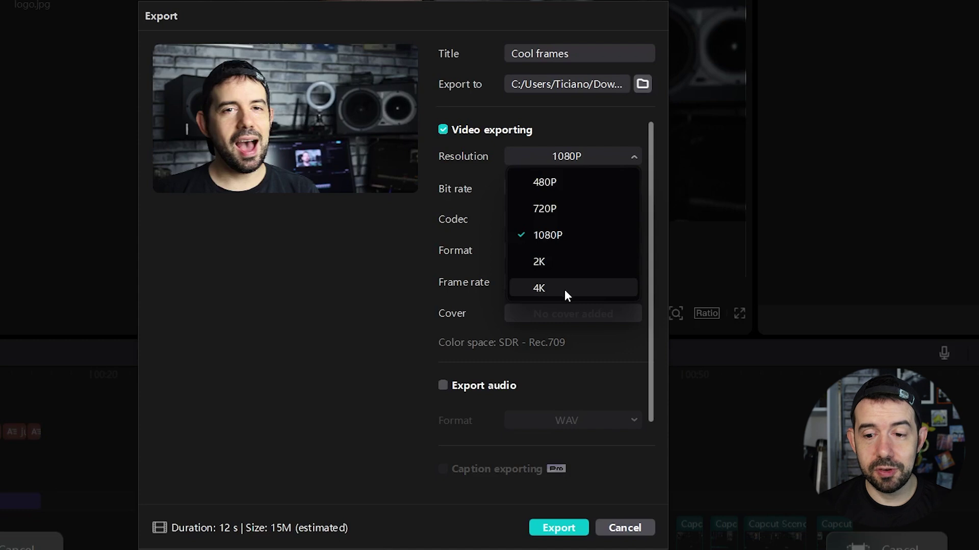
{"action": "left_click", "coordinate": [562, 234]}
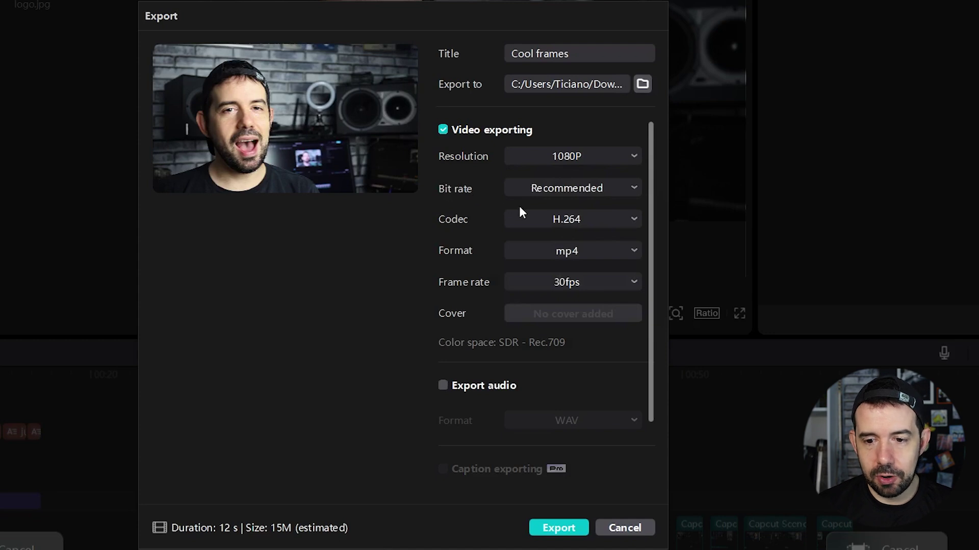
Step: Try a customized bit rate, then set the bit rate back to Recommended
{"action": "left_click", "coordinate": [580, 192]}
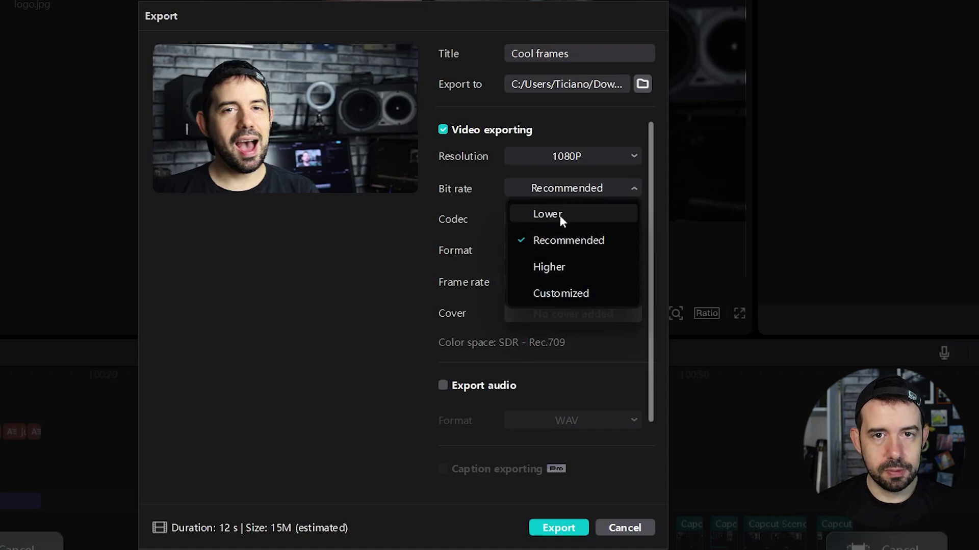
{"action": "left_click", "coordinate": [579, 298]}
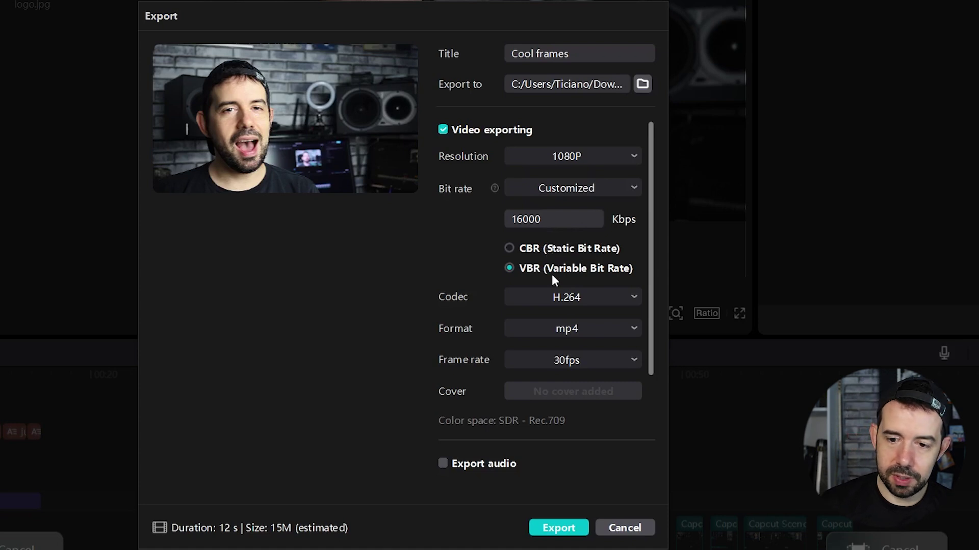
{"action": "left_click", "coordinate": [637, 188]}
{"action": "left_click", "coordinate": [582, 242]}
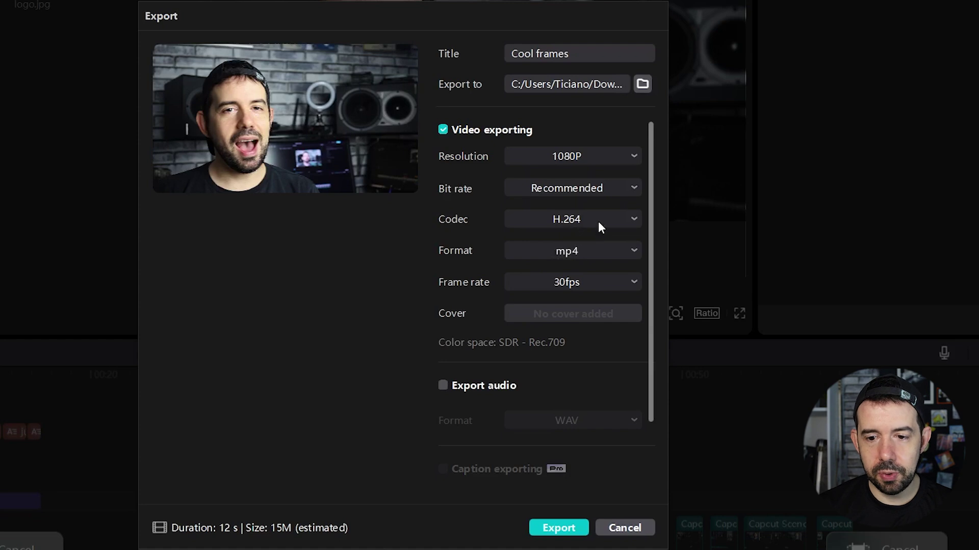
Step: Check the codec and format lists, keeping H.264 and mp4
{"action": "left_click", "coordinate": [598, 227]}
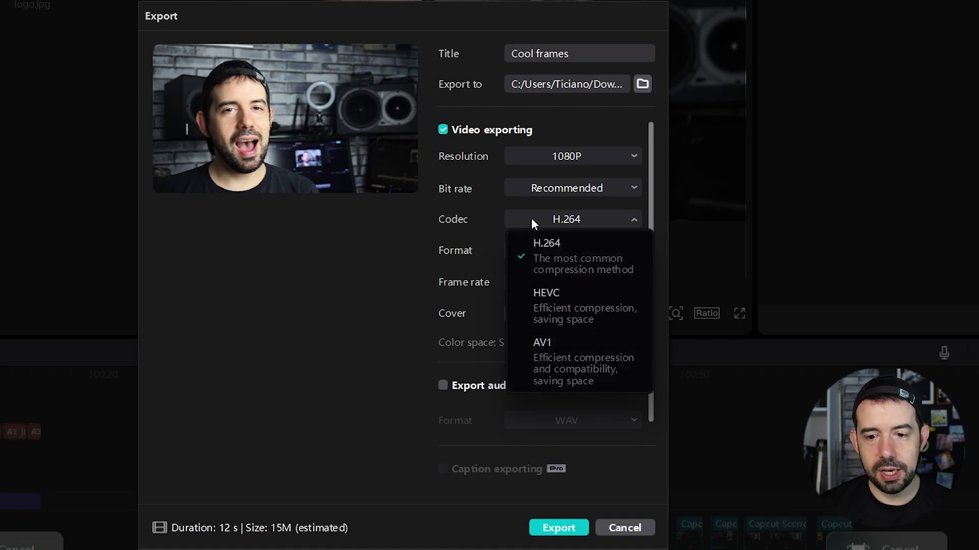
{"action": "left_click", "coordinate": [485, 213]}
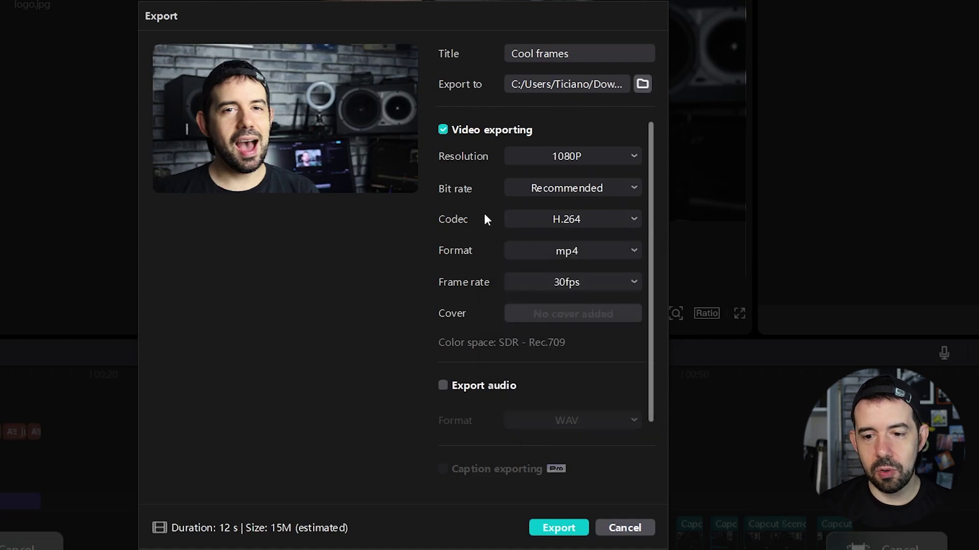
{"action": "left_click", "coordinate": [567, 255]}
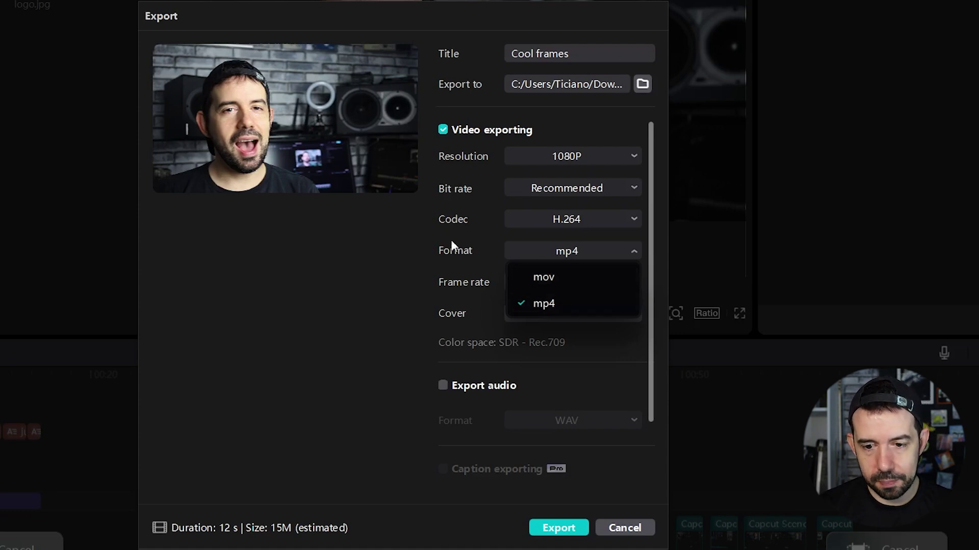
{"action": "left_click", "coordinate": [473, 273]}
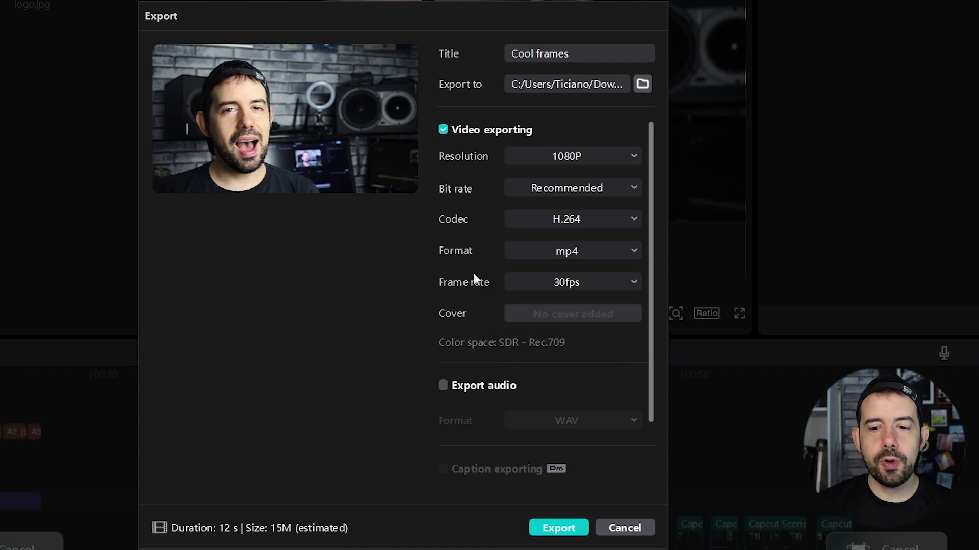
Step: Set the frame rate to 25fps after trying 60fps, and turn on audio export
{"action": "left_click", "coordinate": [634, 282]}
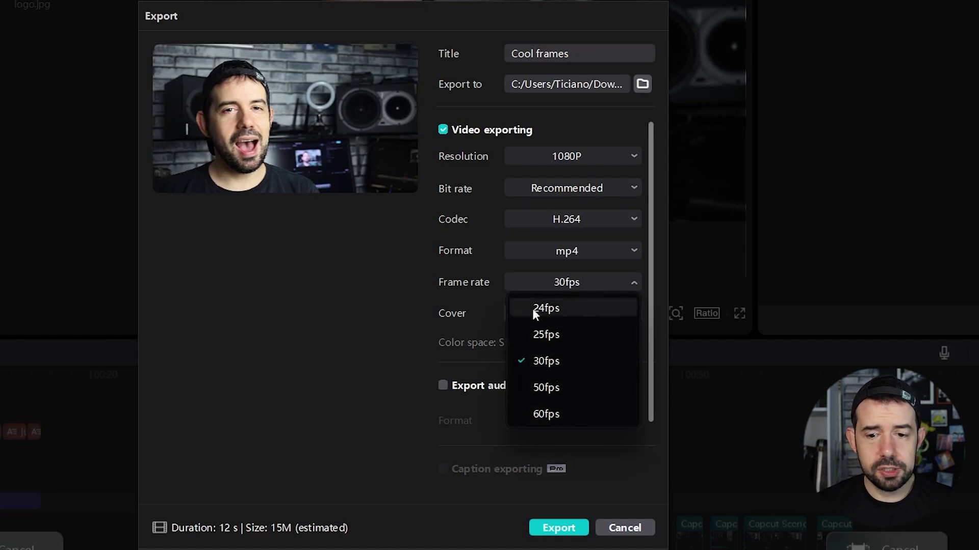
{"action": "left_click", "coordinate": [474, 288]}
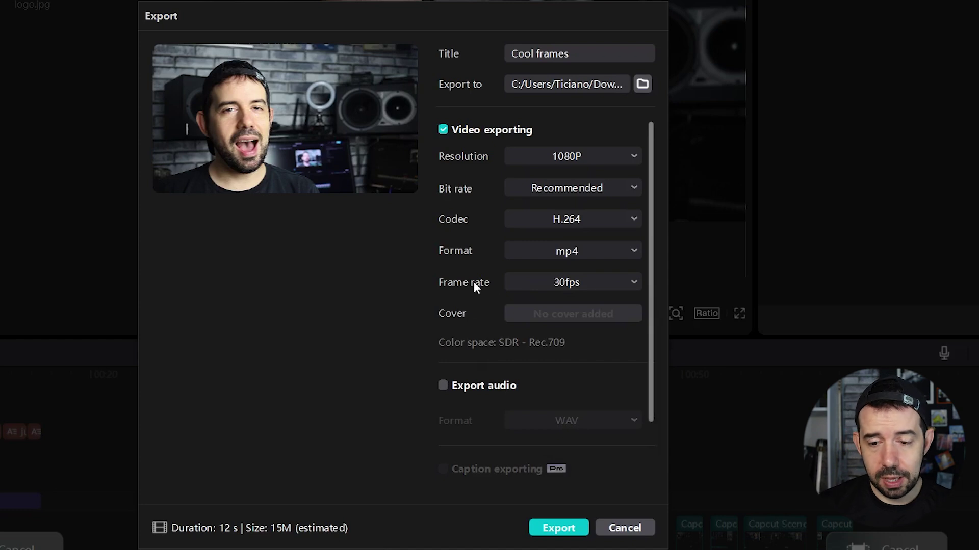
{"action": "left_click", "coordinate": [601, 283]}
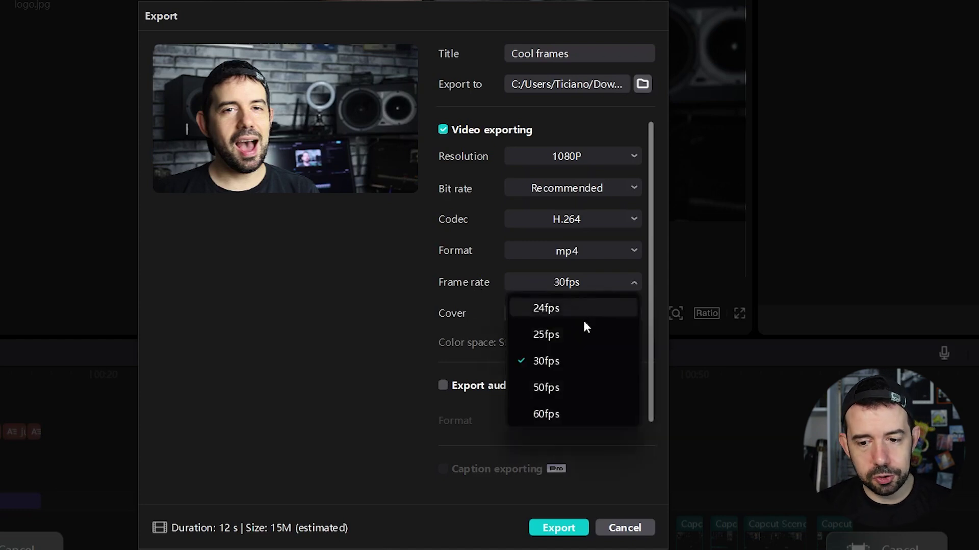
{"action": "left_click", "coordinate": [563, 414]}
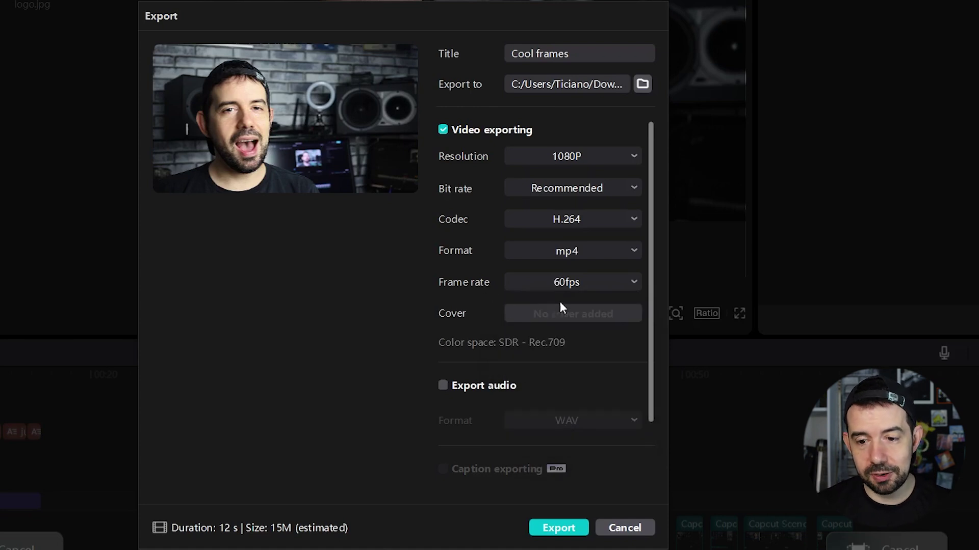
{"action": "left_click", "coordinate": [528, 286]}
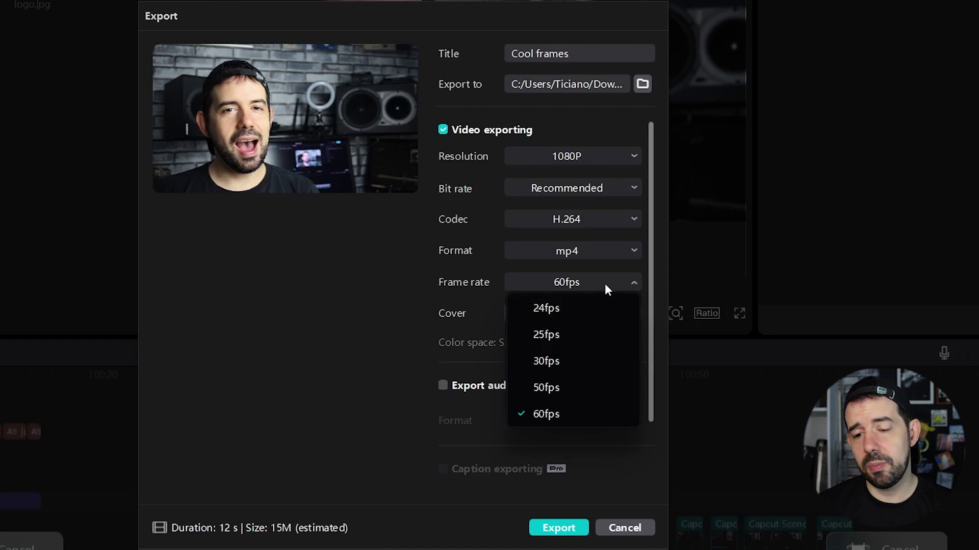
{"action": "left_click", "coordinate": [576, 334]}
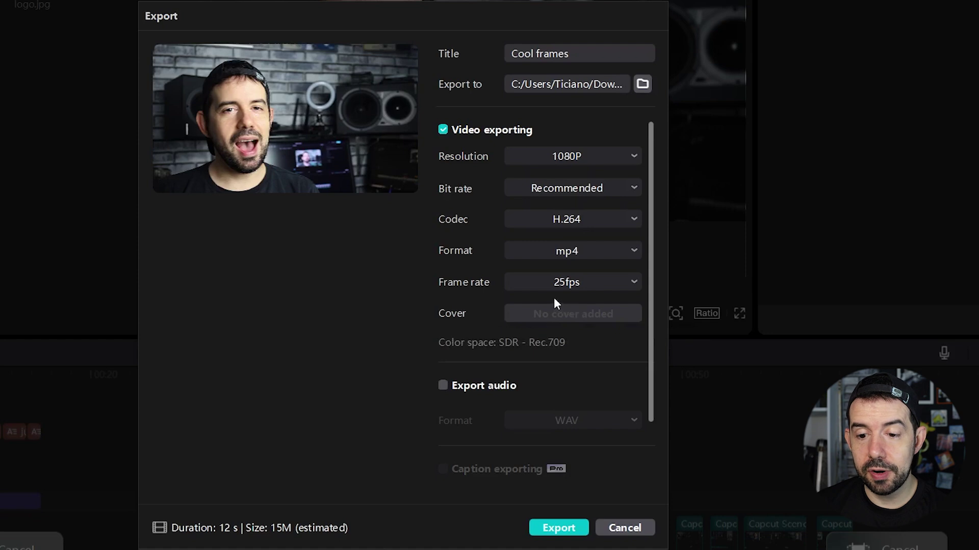
{"action": "mouse_move", "coordinate": [564, 315]}
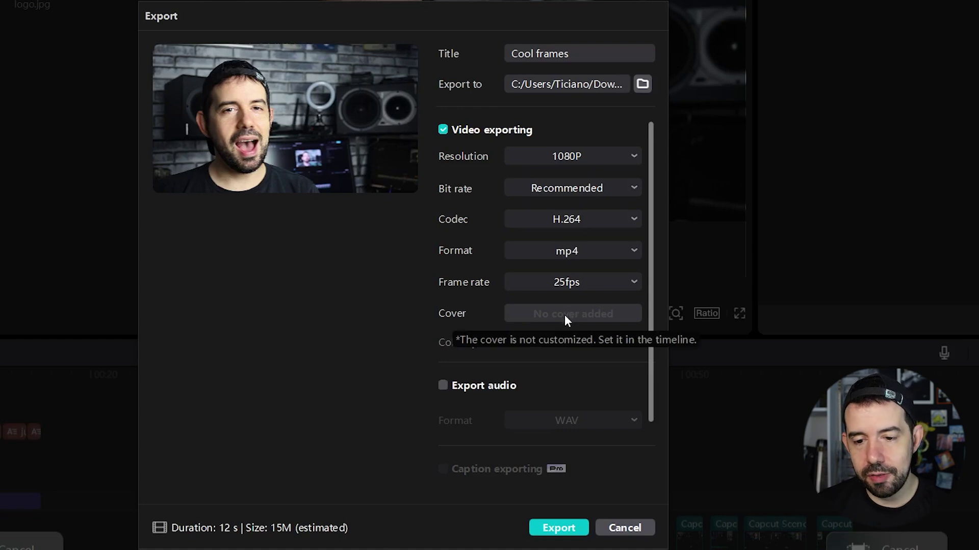
{"action": "left_click", "coordinate": [443, 388]}
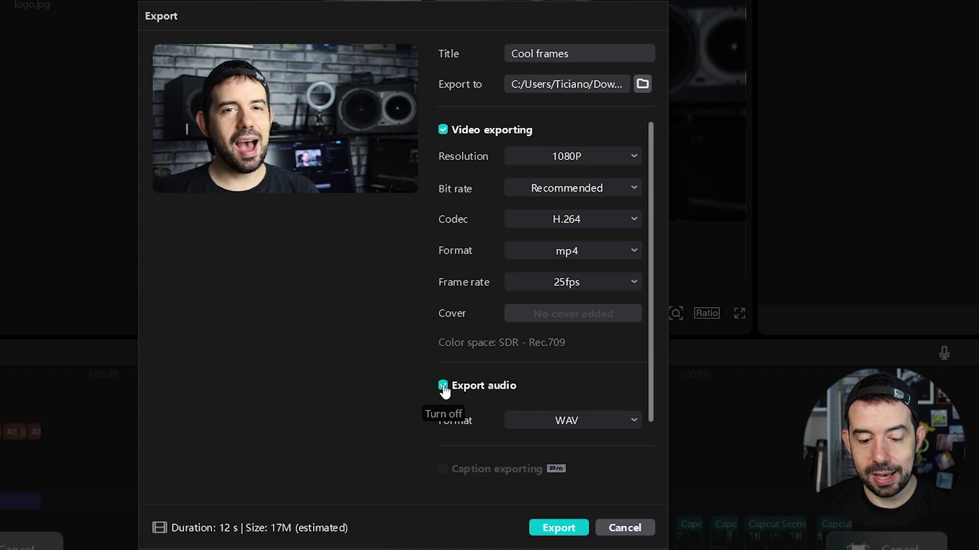
{"action": "left_click", "coordinate": [631, 425]}
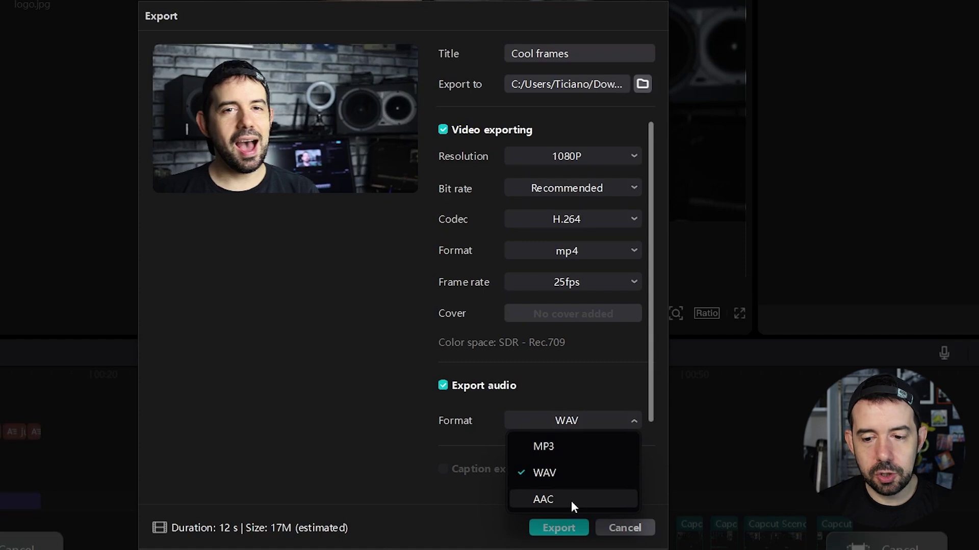
{"action": "left_click", "coordinate": [443, 387]}
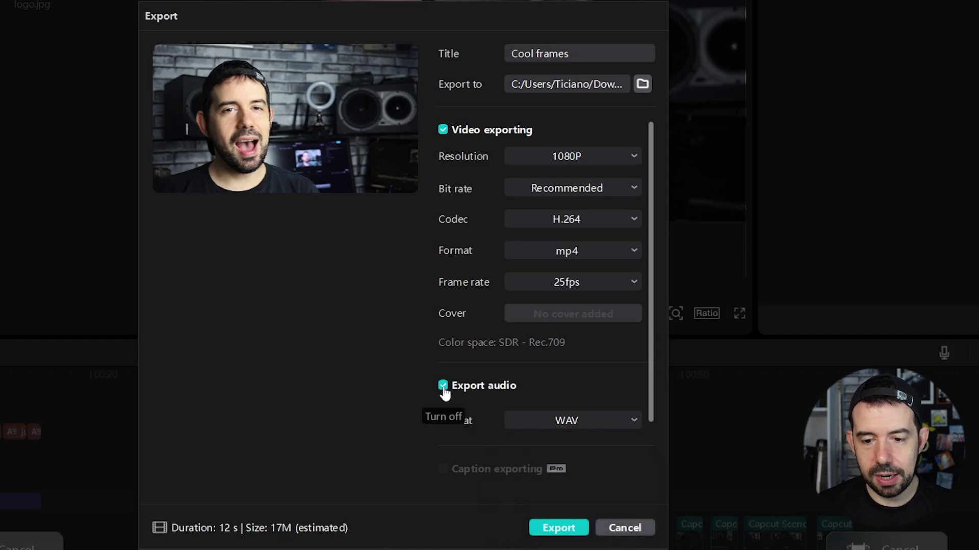
{"action": "left_click", "coordinate": [443, 387]}
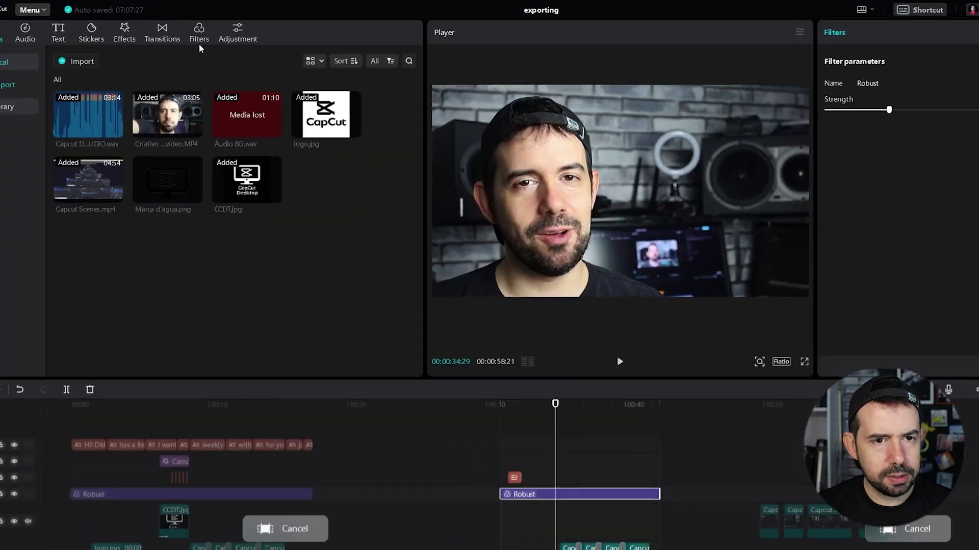
Step: Add the Love City filter at the playhead and attempt export, triggering the Pro notice
{"action": "left_click", "coordinate": [199, 46]}
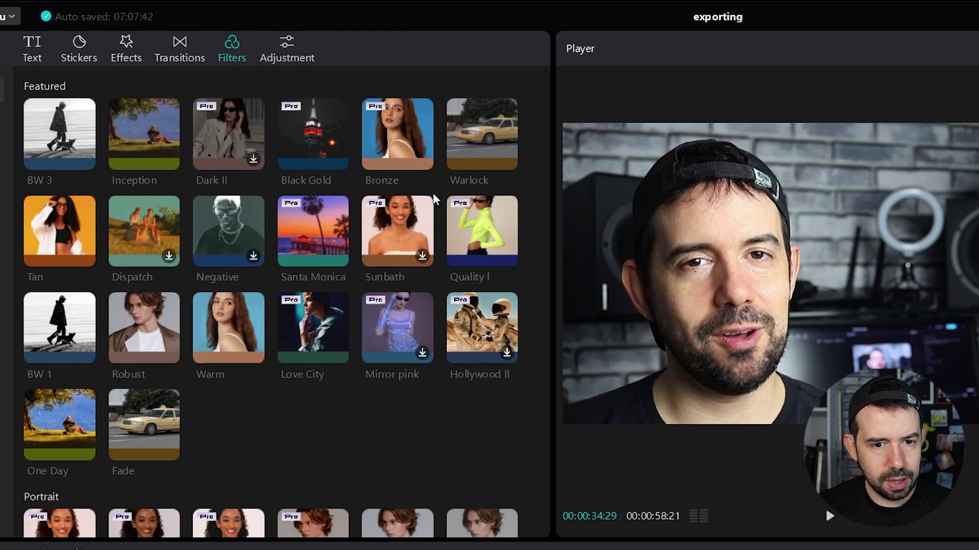
{"action": "left_click_drag", "start_coordinate": [326, 336], "coordinate": [673, 549]}
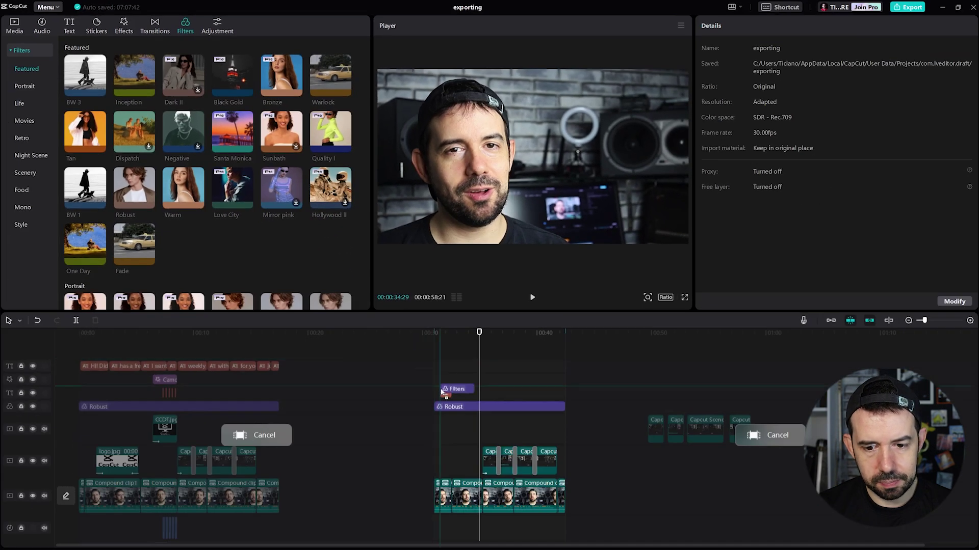
{"action": "left_click_drag", "start_coordinate": [441, 392], "coordinate": [560, 392]}
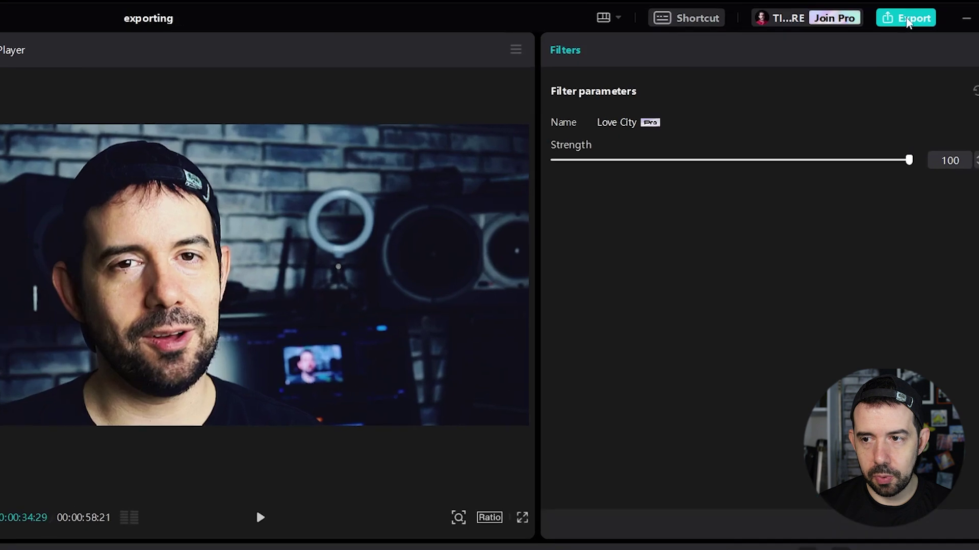
{"action": "left_click", "coordinate": [906, 21]}
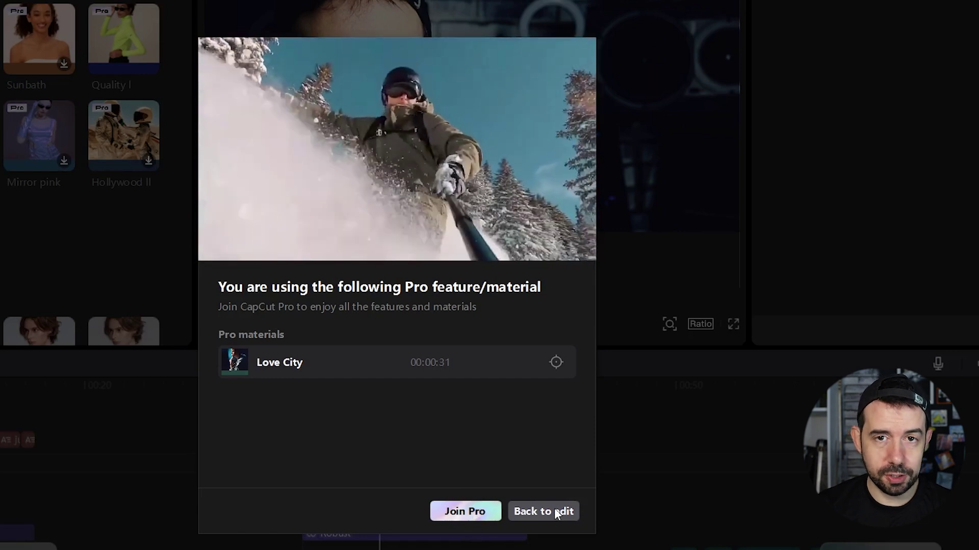
{"action": "left_click", "coordinate": [556, 512]}
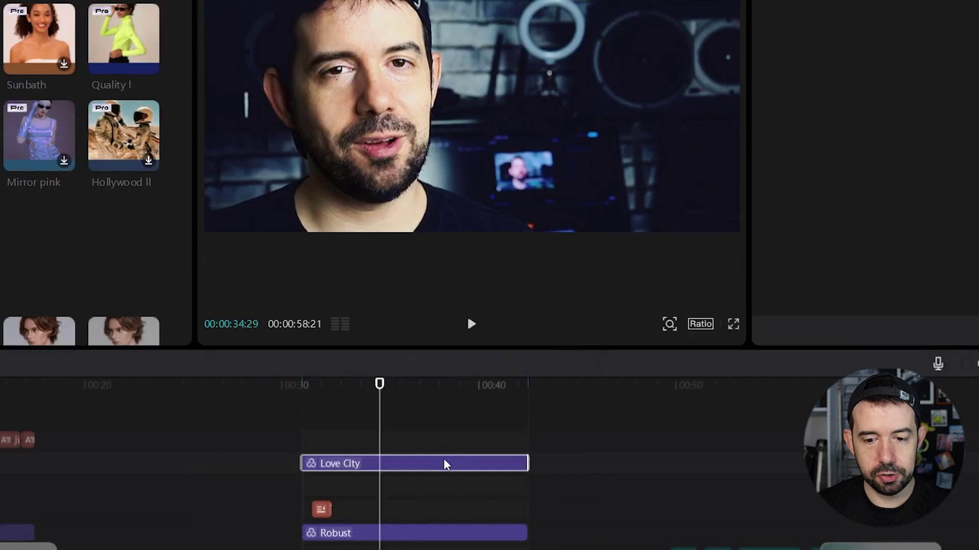
{"action": "key", "text": "Delete"}
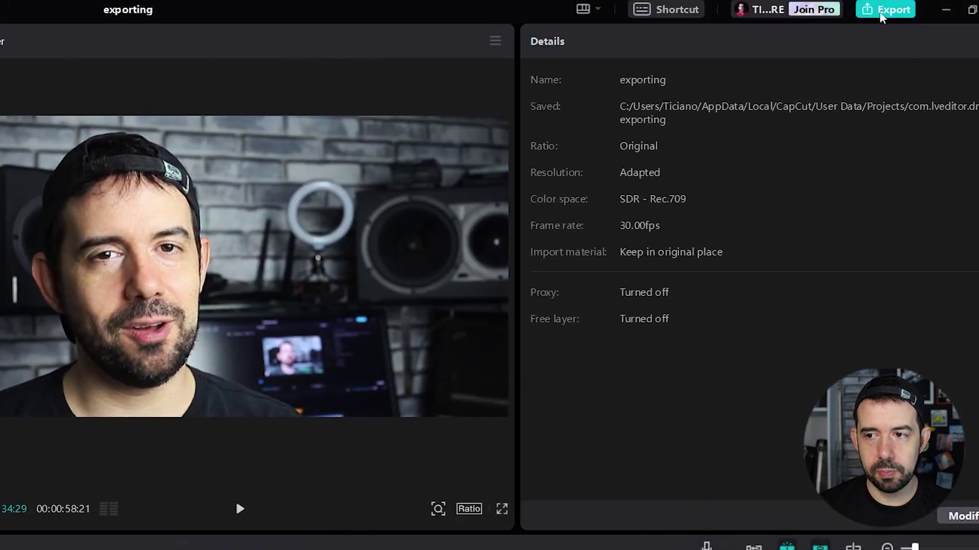
Step: Reopen the export dialog, now at 1080P, H.264, mp4, 25fps
{"action": "left_click", "coordinate": [882, 11]}
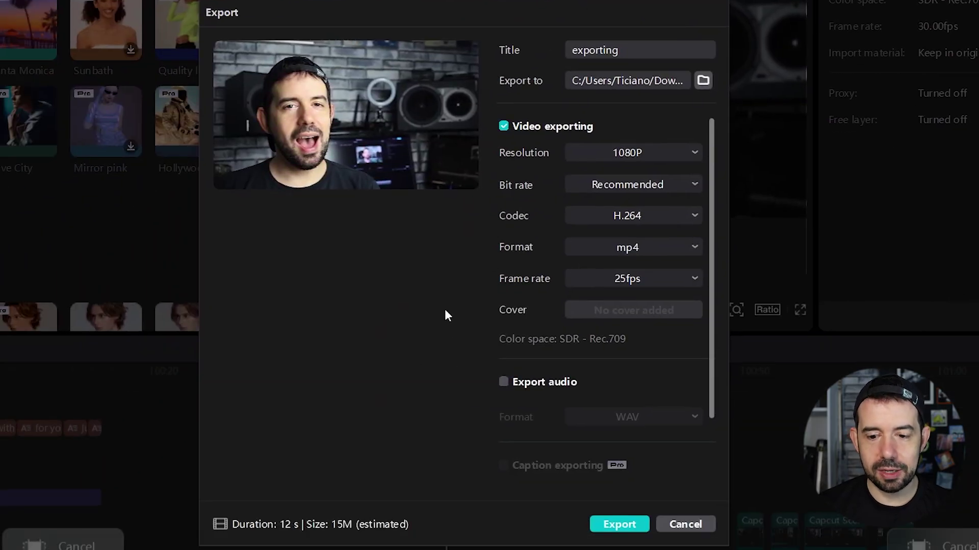